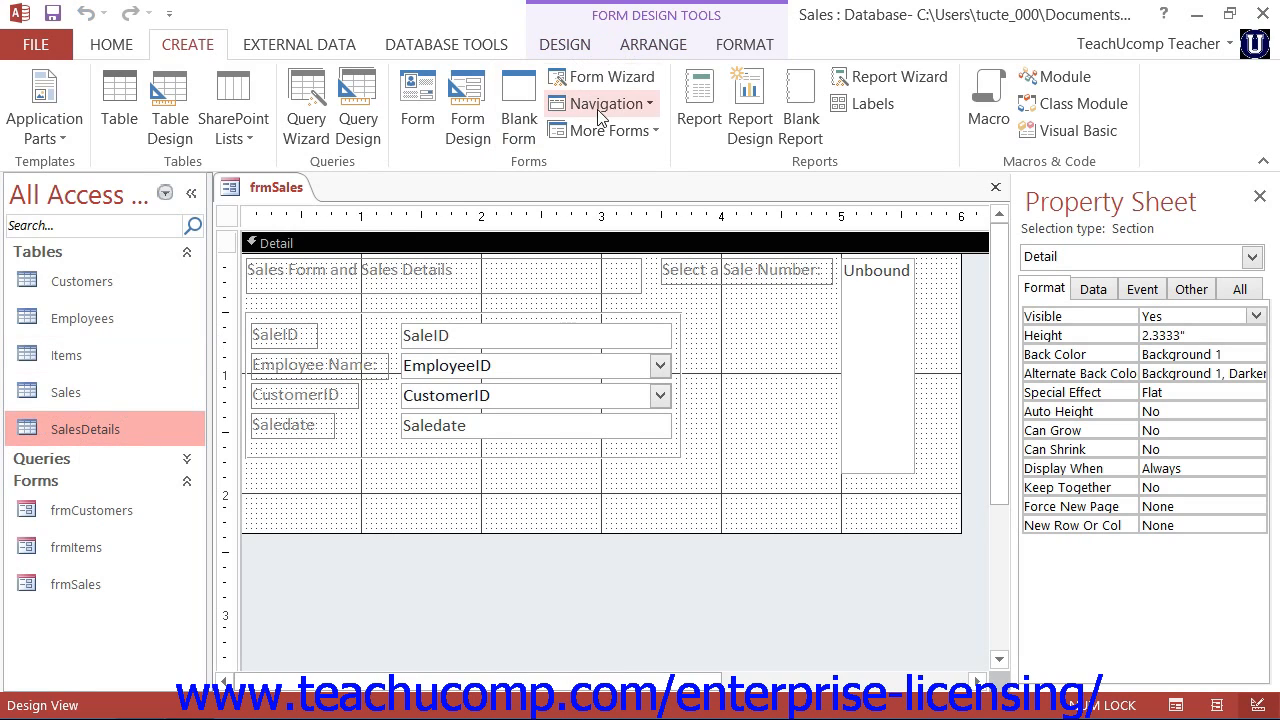
- Create a datasheet form from the SalesDetails table, save it as subfrmSalesDetails and close it
click(611, 131)
click(617, 225)
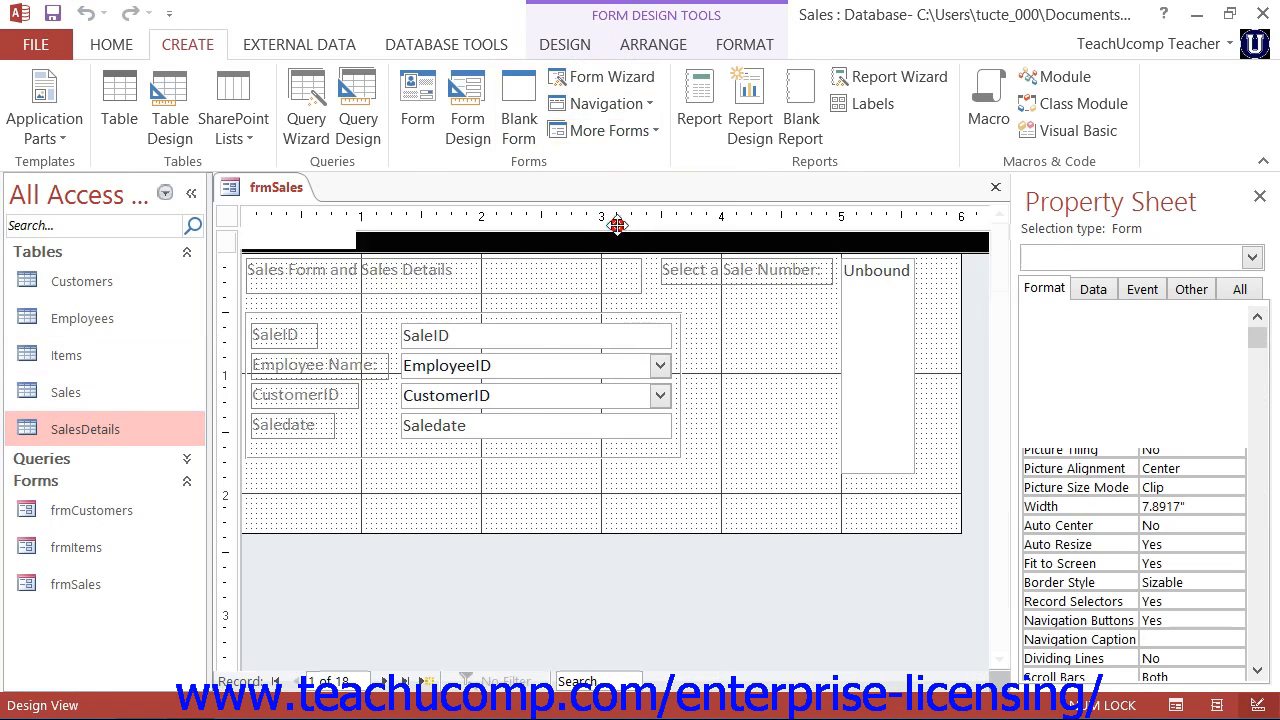
click(53, 14)
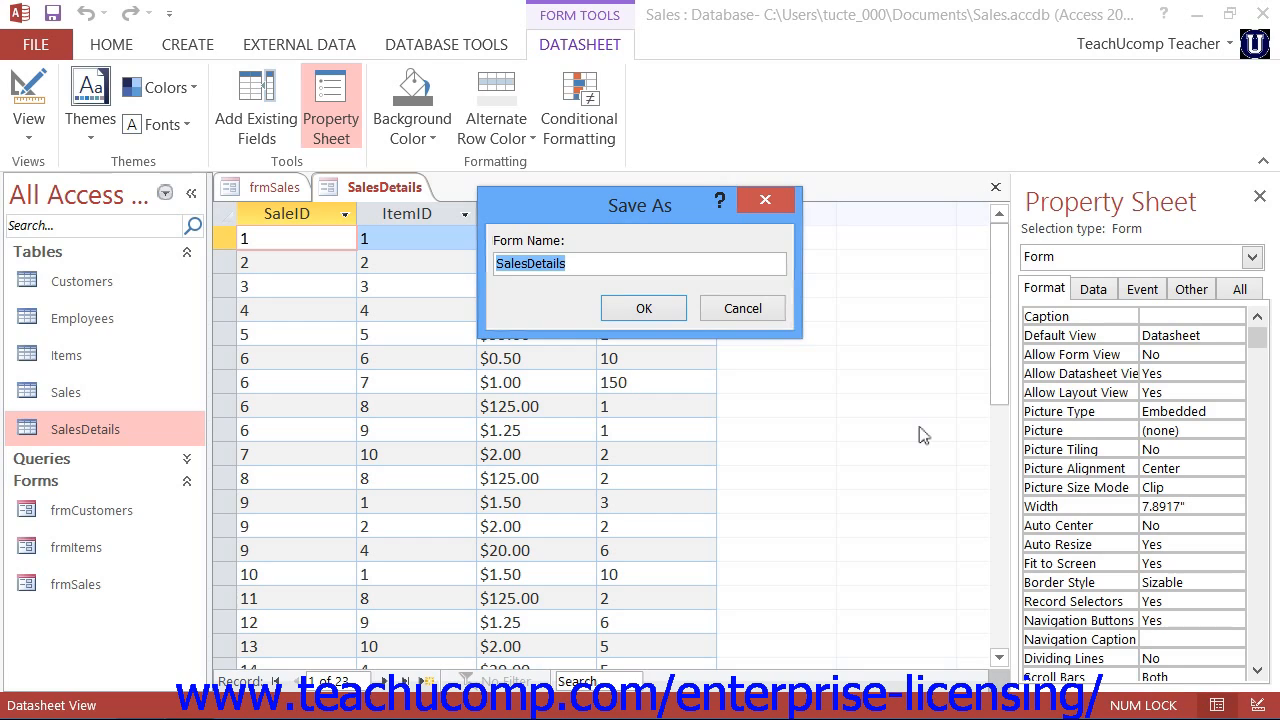
text(sub)
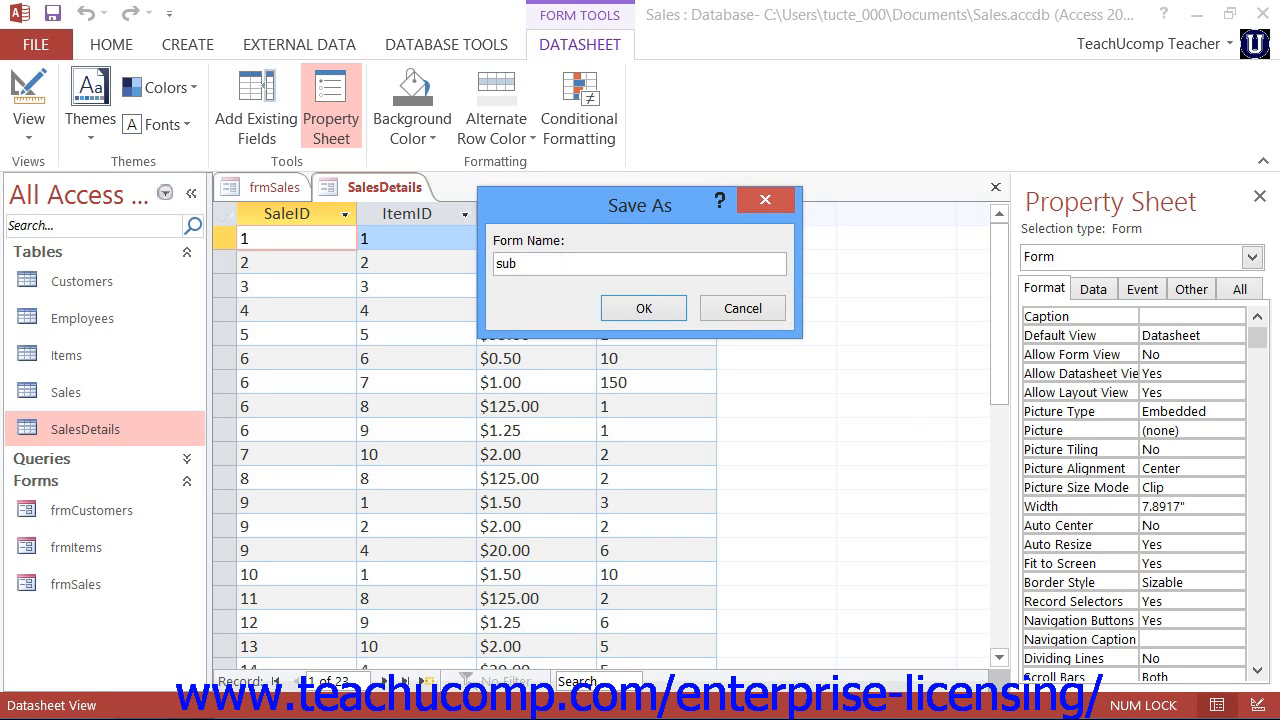
text(frmSalesDetails)
click(658, 313)
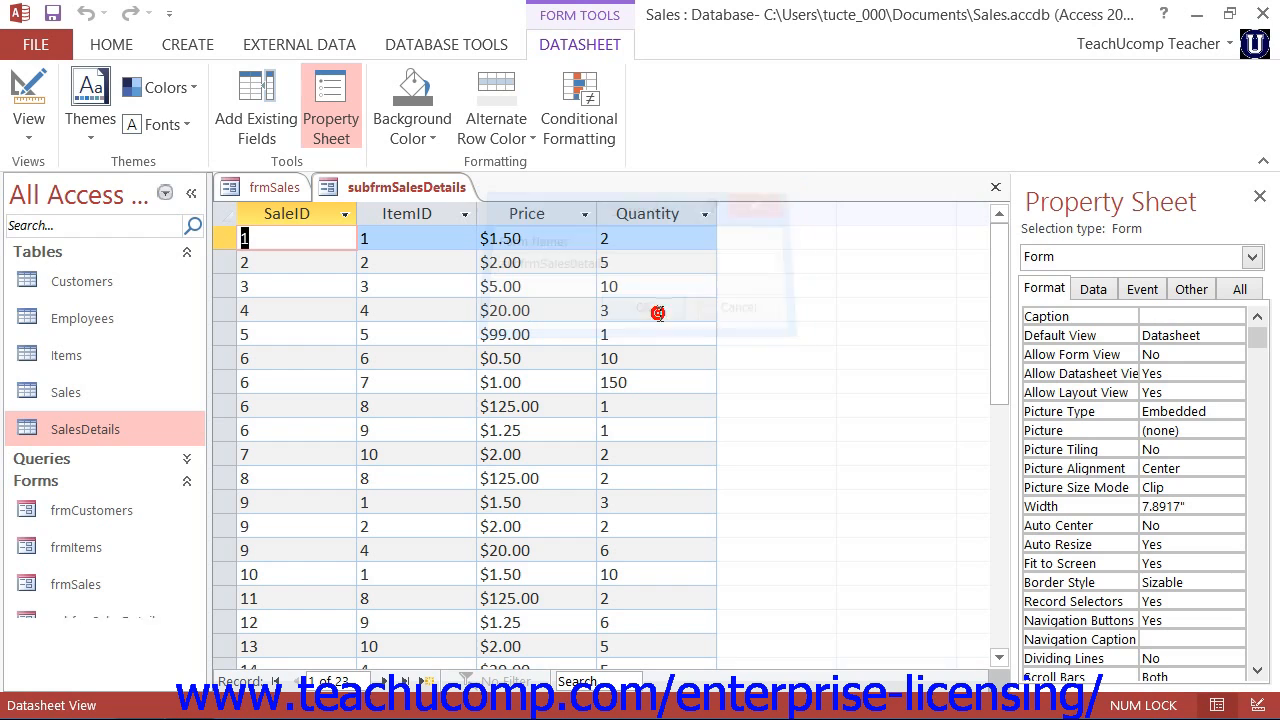
click(995, 187)
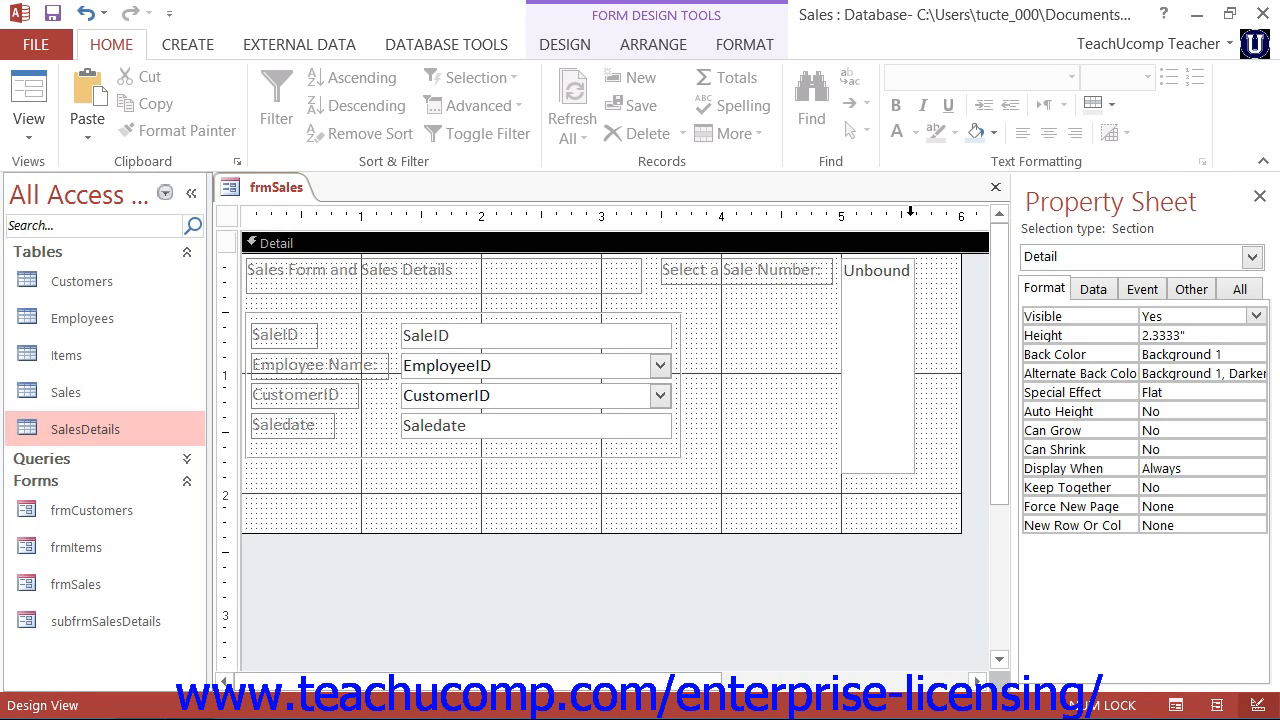
- Increase the frmSales Detail section's height to 3.25 inches and place the SalesDetails table below the Saledate field as a subform
drag(510, 533, 493, 642)
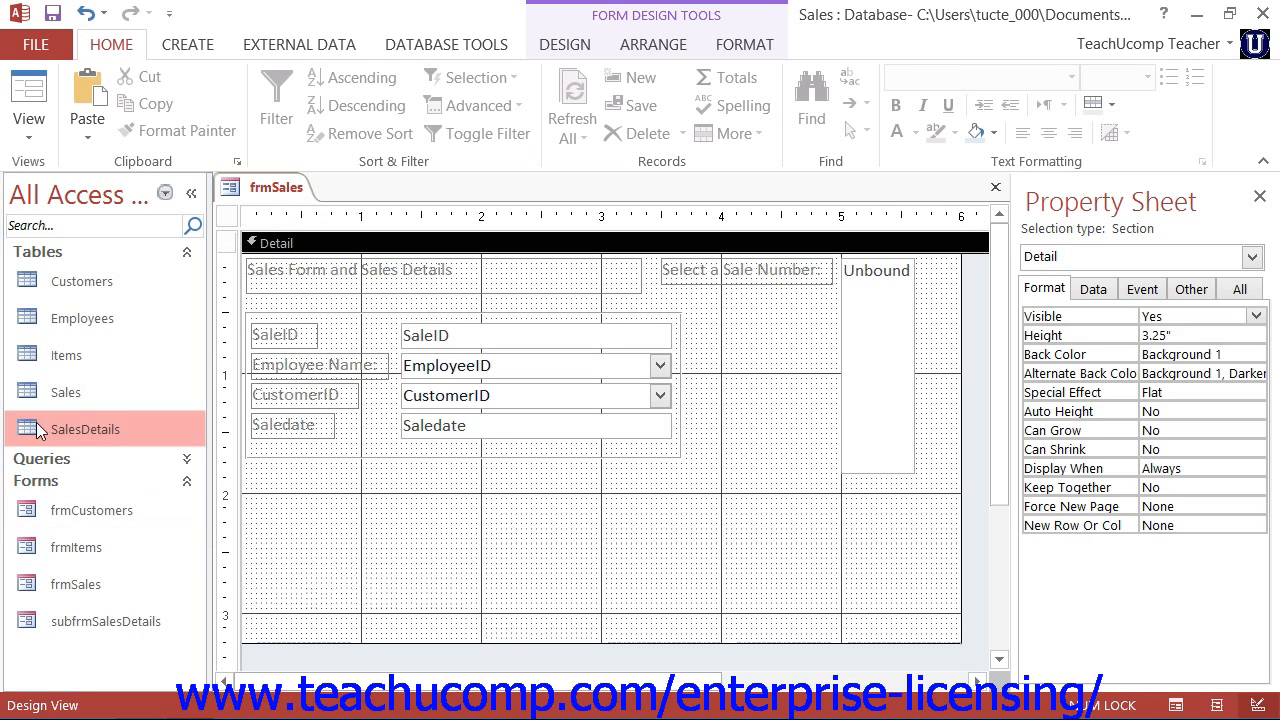
drag(34, 432, 269, 487)
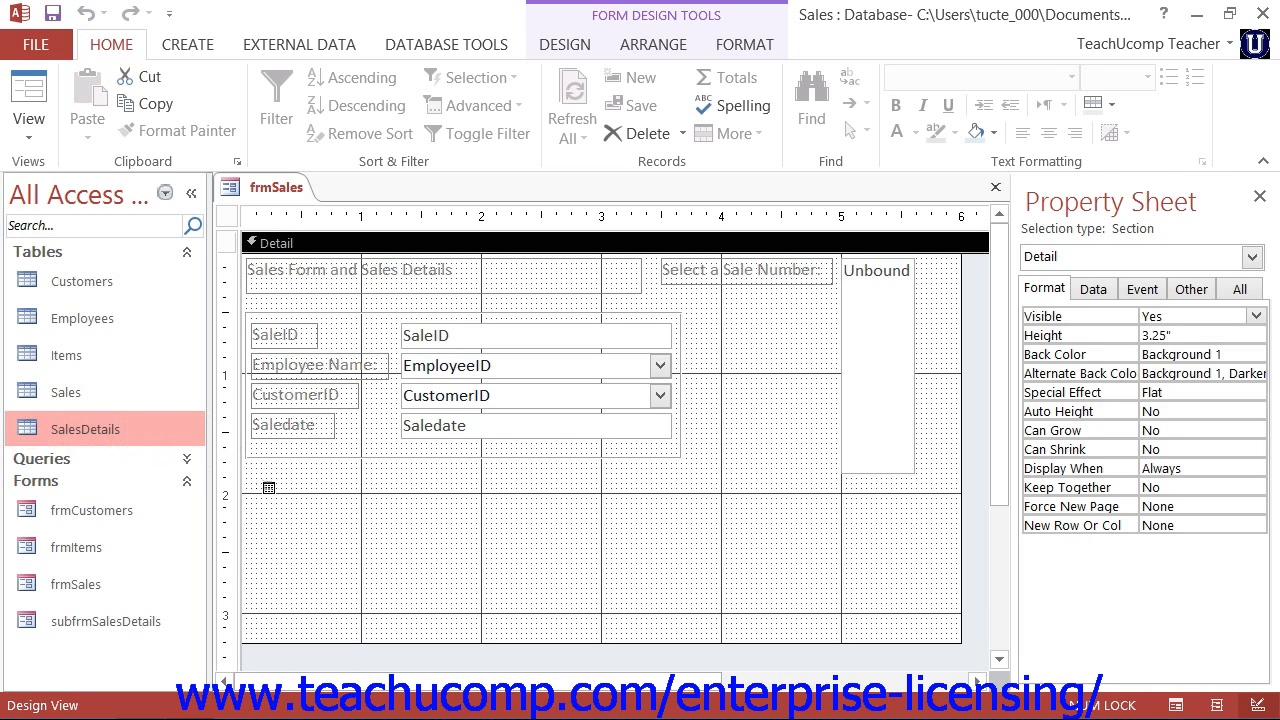
drag(269, 487, 269, 487)
drag(269, 487, 269, 487)
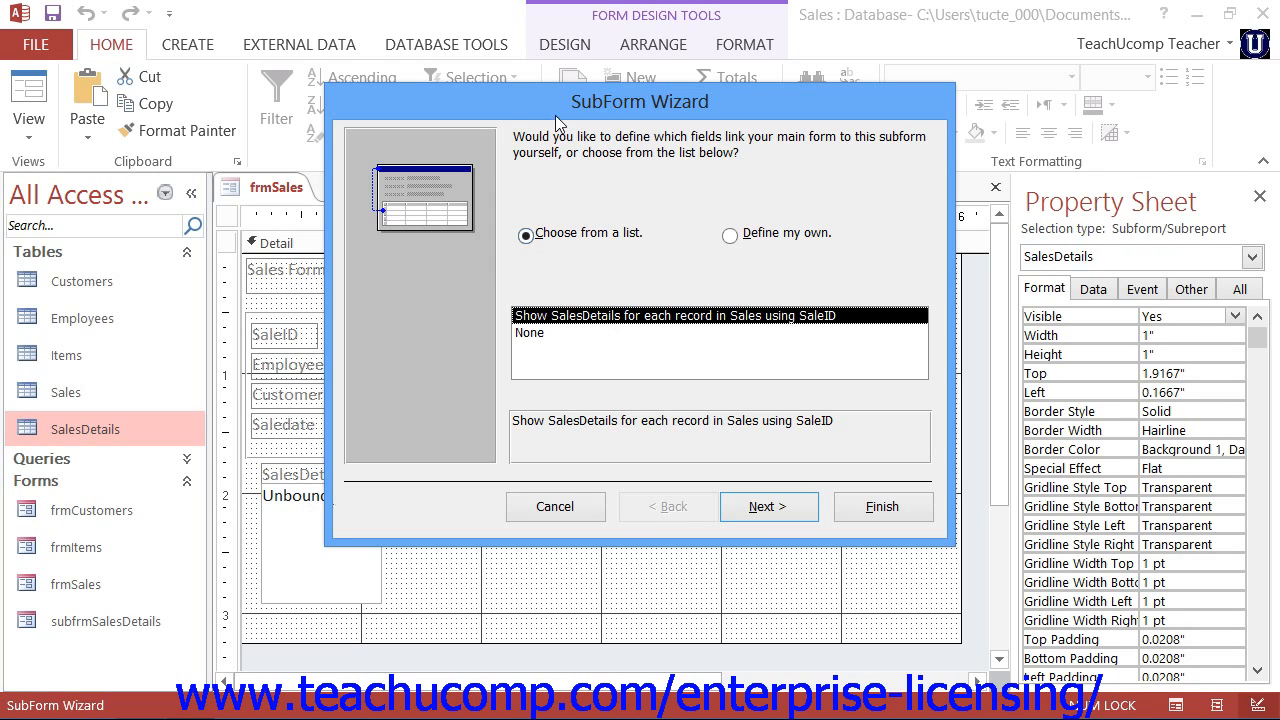
- Complete the SubForm Wizard, showing SalesDetails for each record in Sales using SaleID, with the name SalesDetails subform
drag(509, 102, 668, 78)
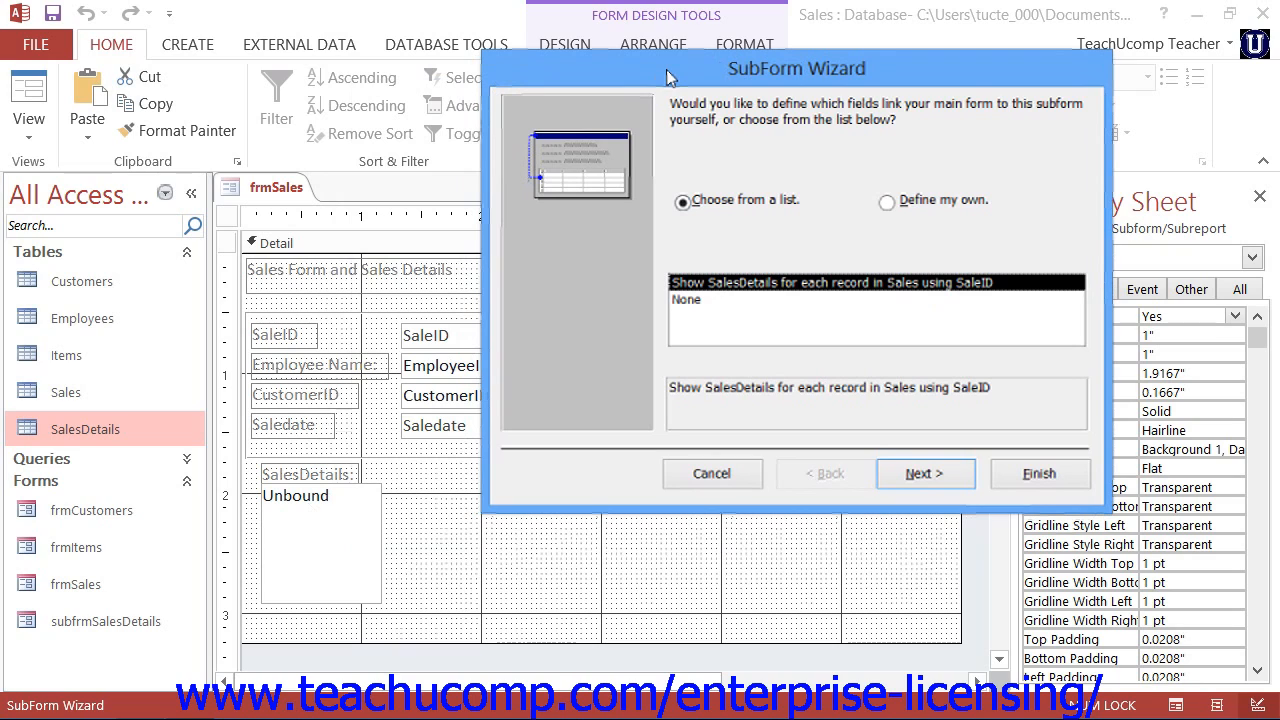
click(818, 283)
click(940, 473)
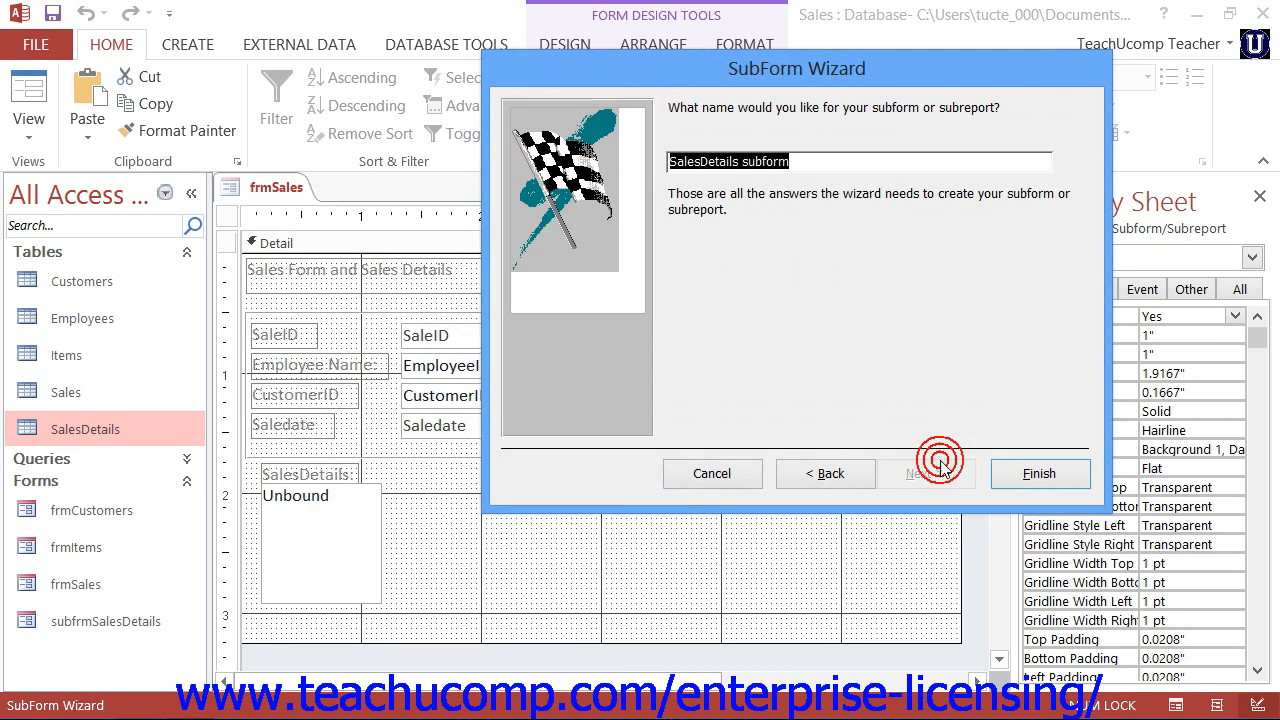
click(1039, 473)
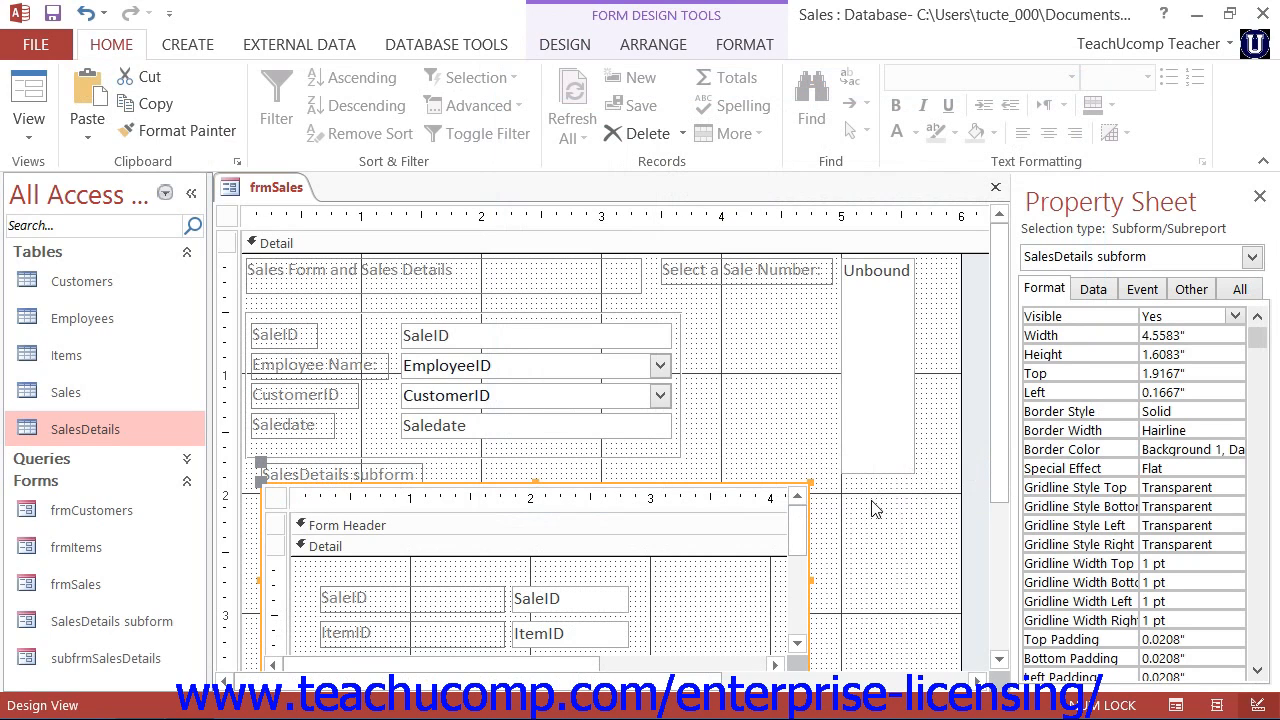
- Inspect the embedded subform's Detail section and its SaleID label and text box
click(447, 468)
click(444, 508)
click(441, 567)
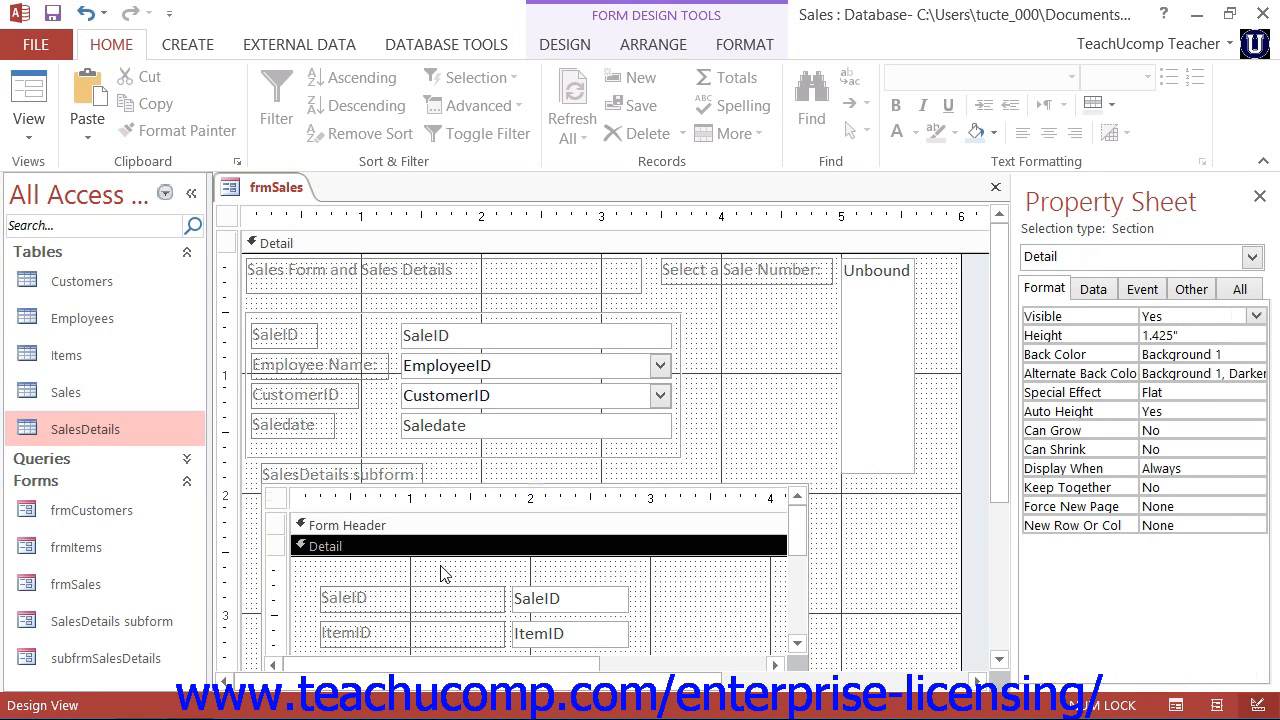
click(341, 597)
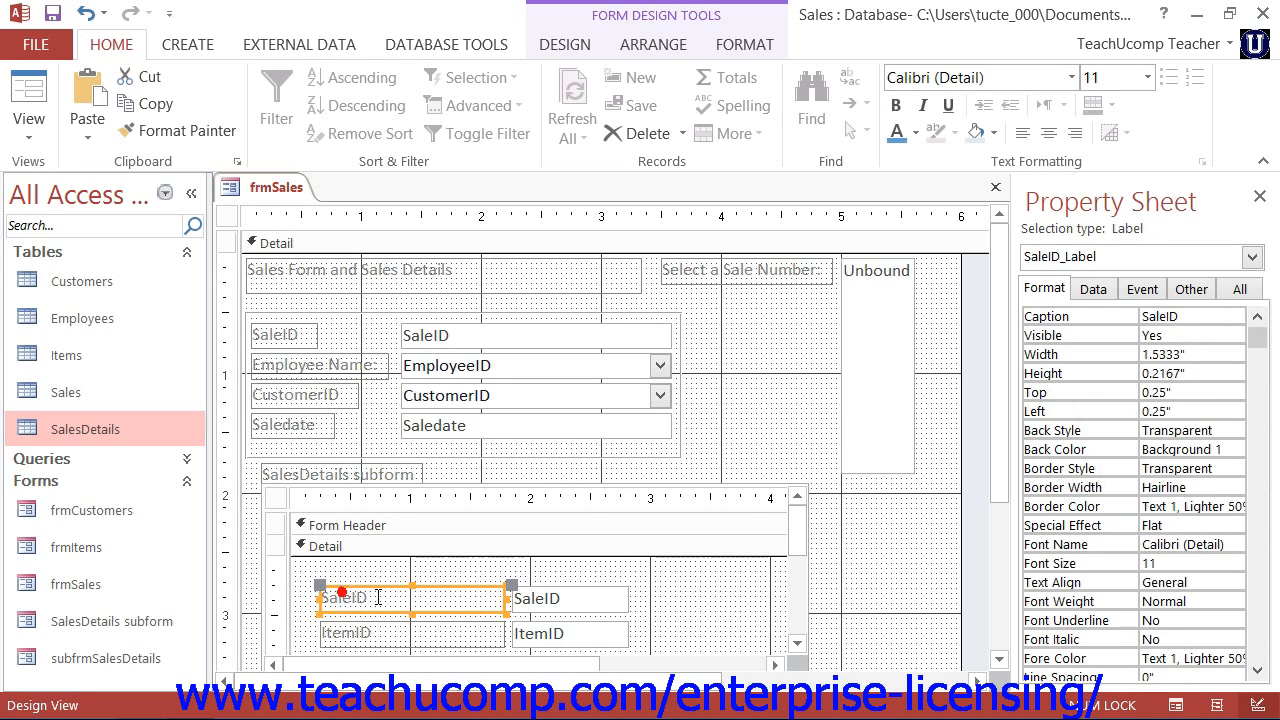
click(554, 601)
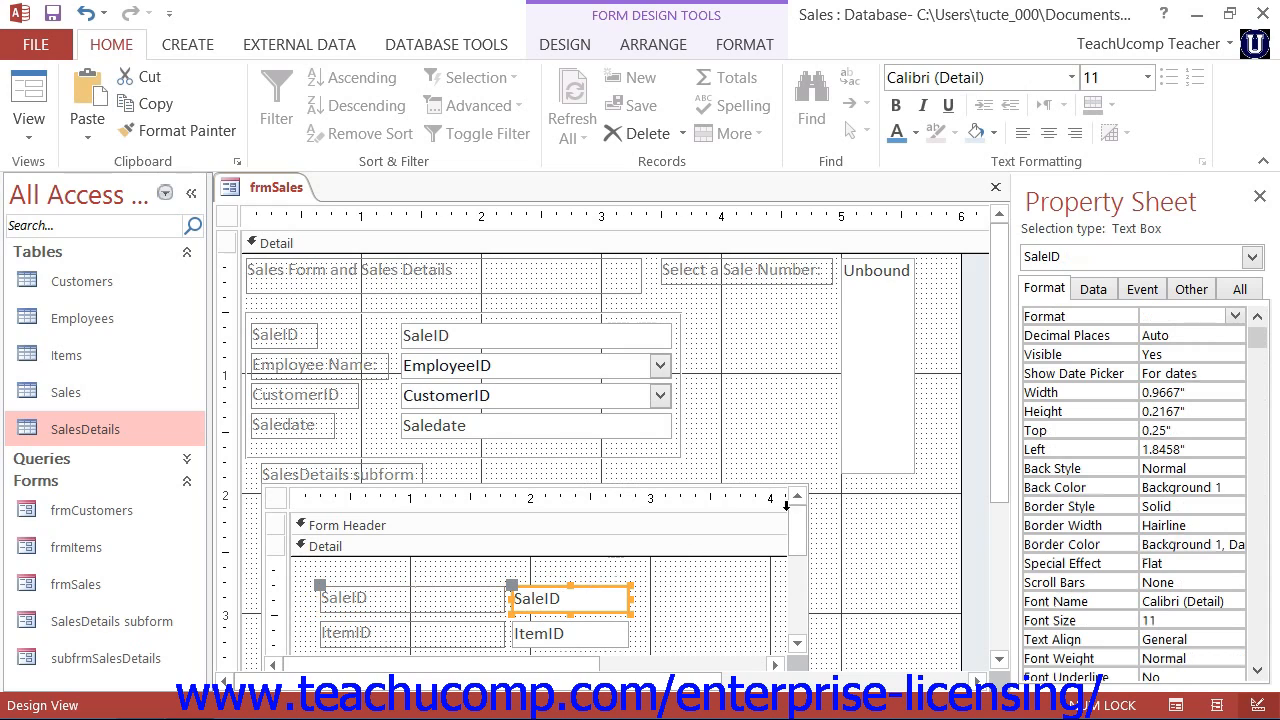
- Extend the main form's Detail section to a height of about 3.92 inches to make room below the subform
click(903, 545)
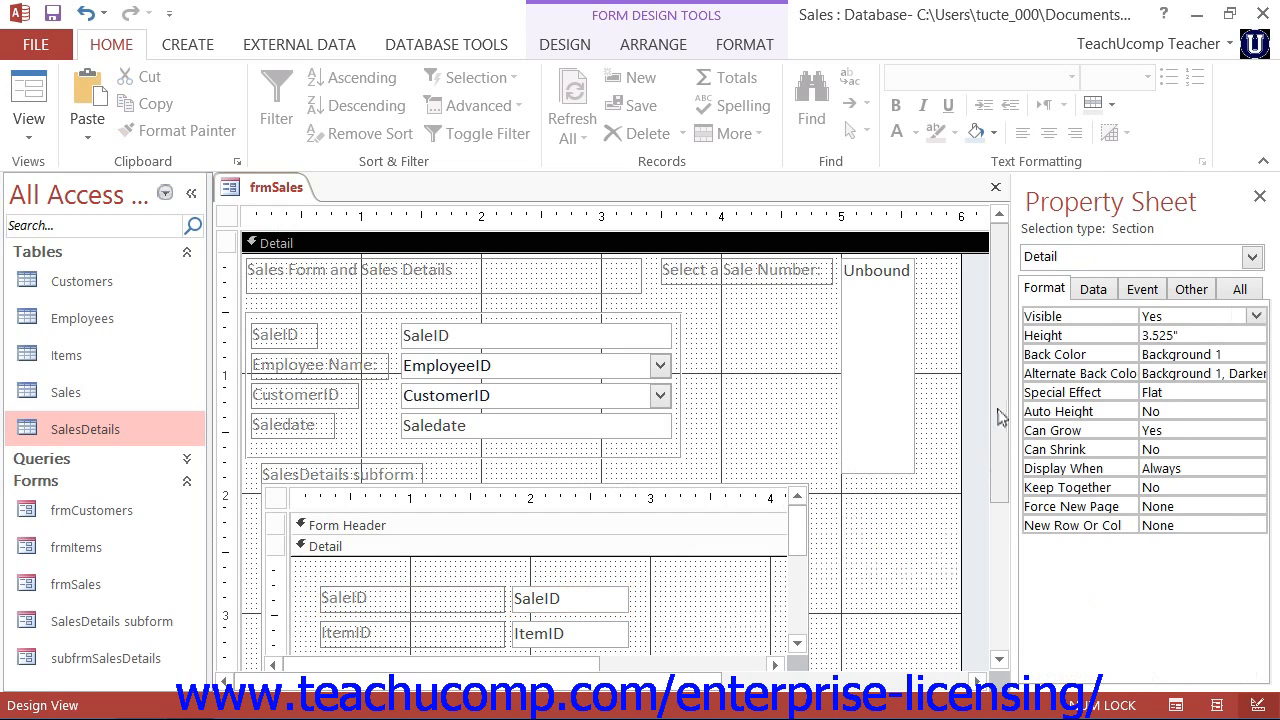
scroll(993, 470, down, 3)
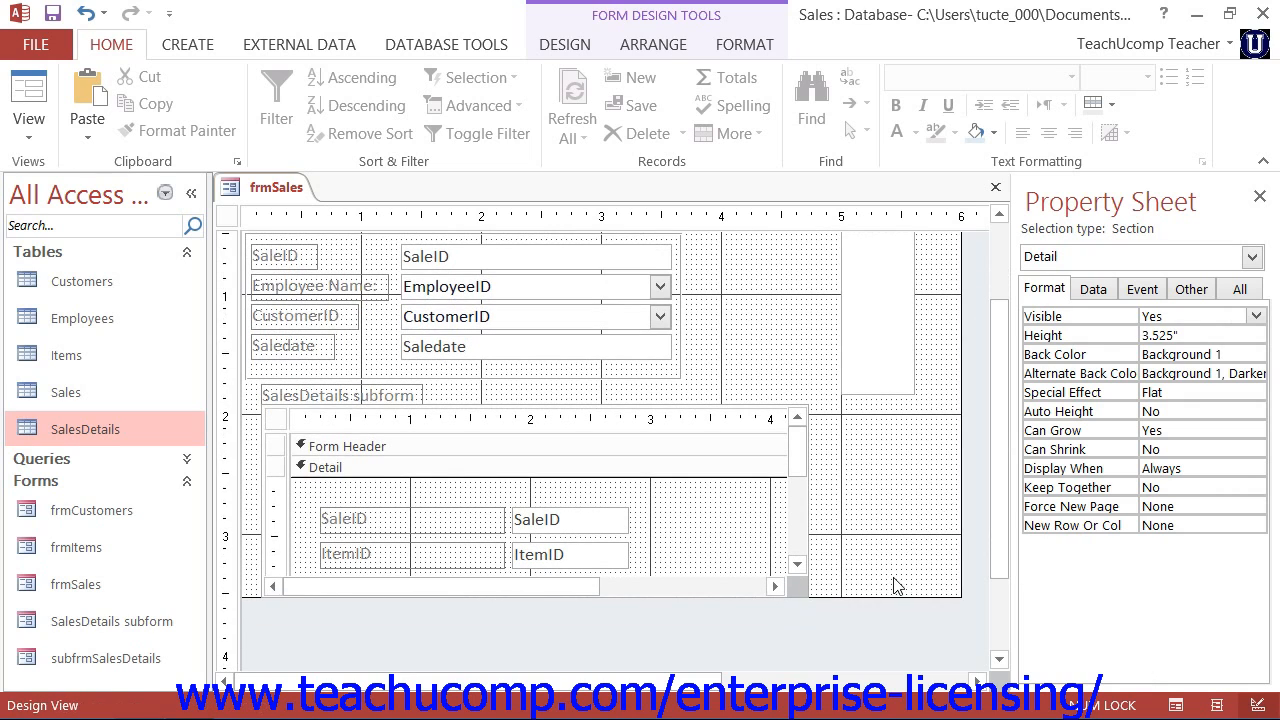
drag(892, 596, 886, 645)
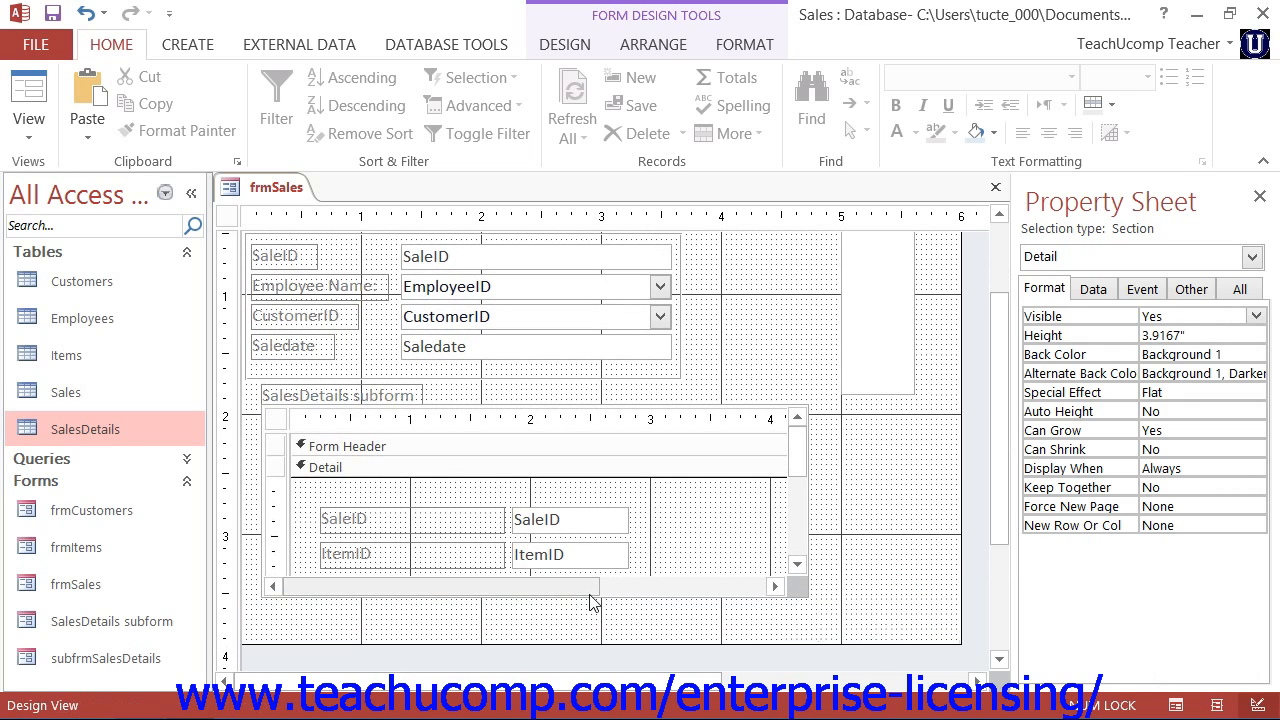
- Widen the SalesDetails subform to 5.5 inches and reduce its height, bringing the main Detail section's lower edge up beneath it
click(699, 413)
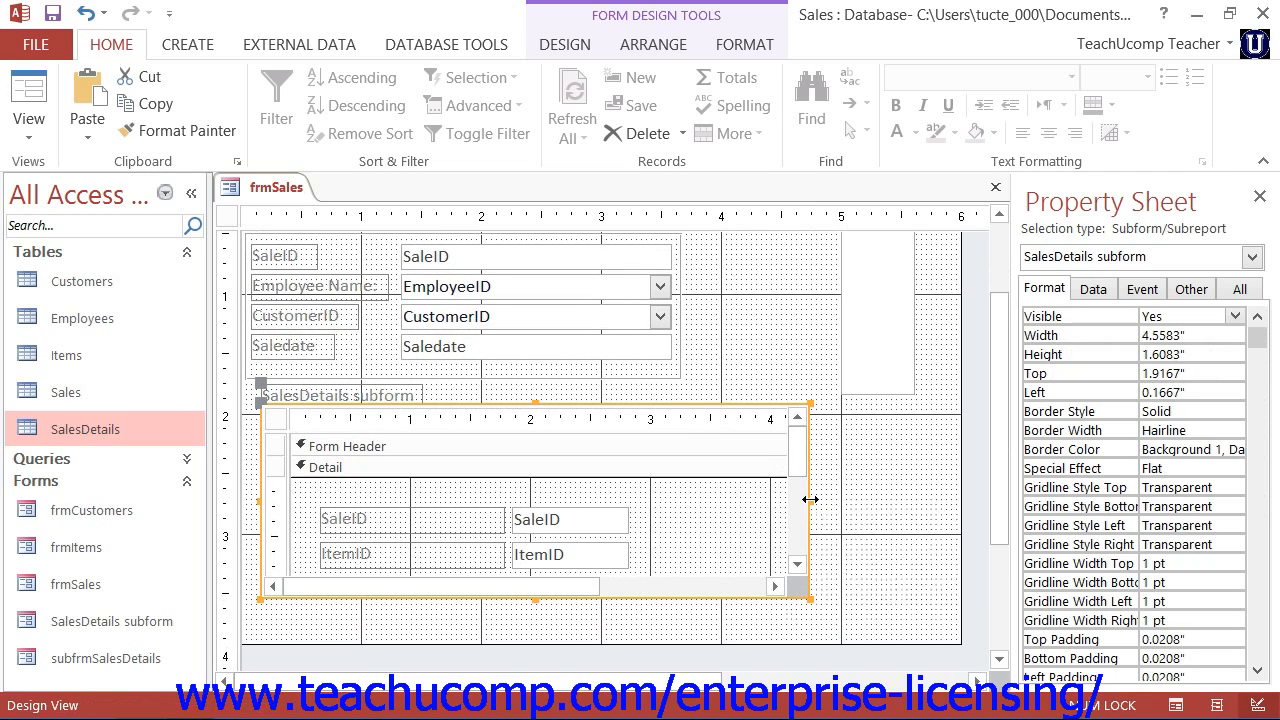
drag(810, 497, 926, 490)
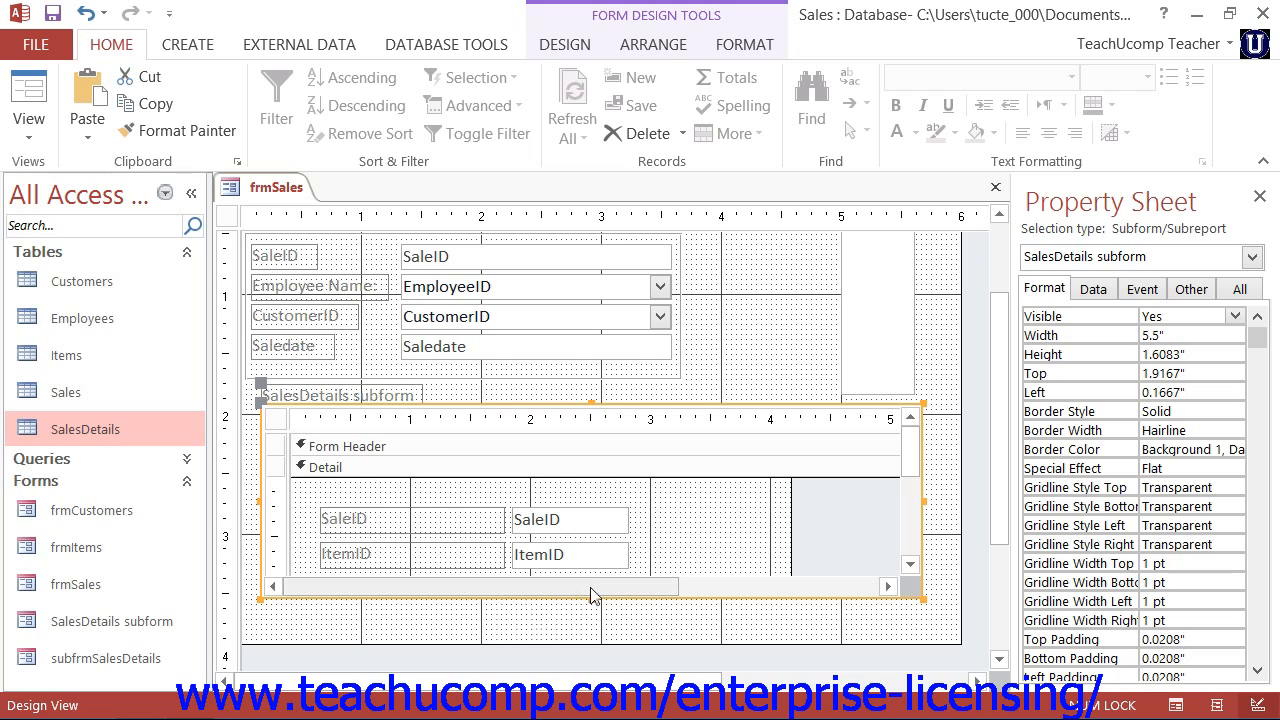
drag(592, 598, 590, 533)
drag(556, 641, 563, 558)
- Display frmSales in Form View and advance to record 6 to check the sales details shown in the subform
click(30, 90)
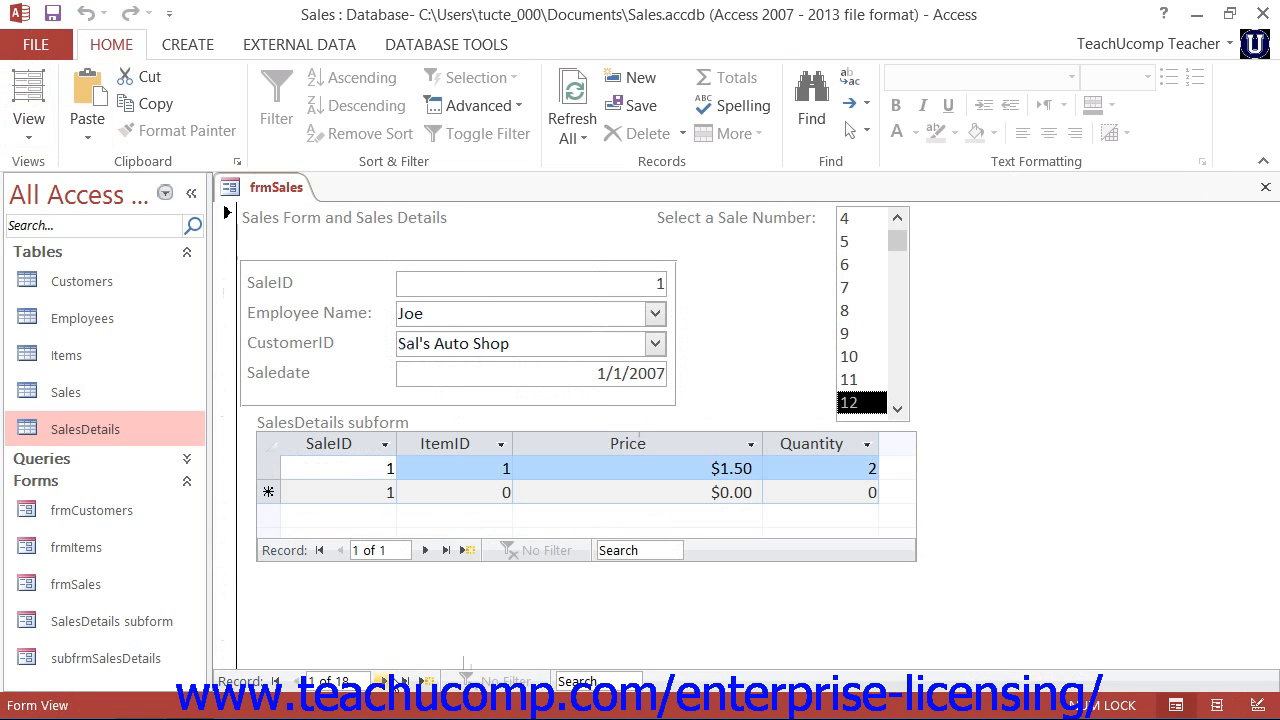
click(384, 681)
click(384, 681)
click(384, 681)
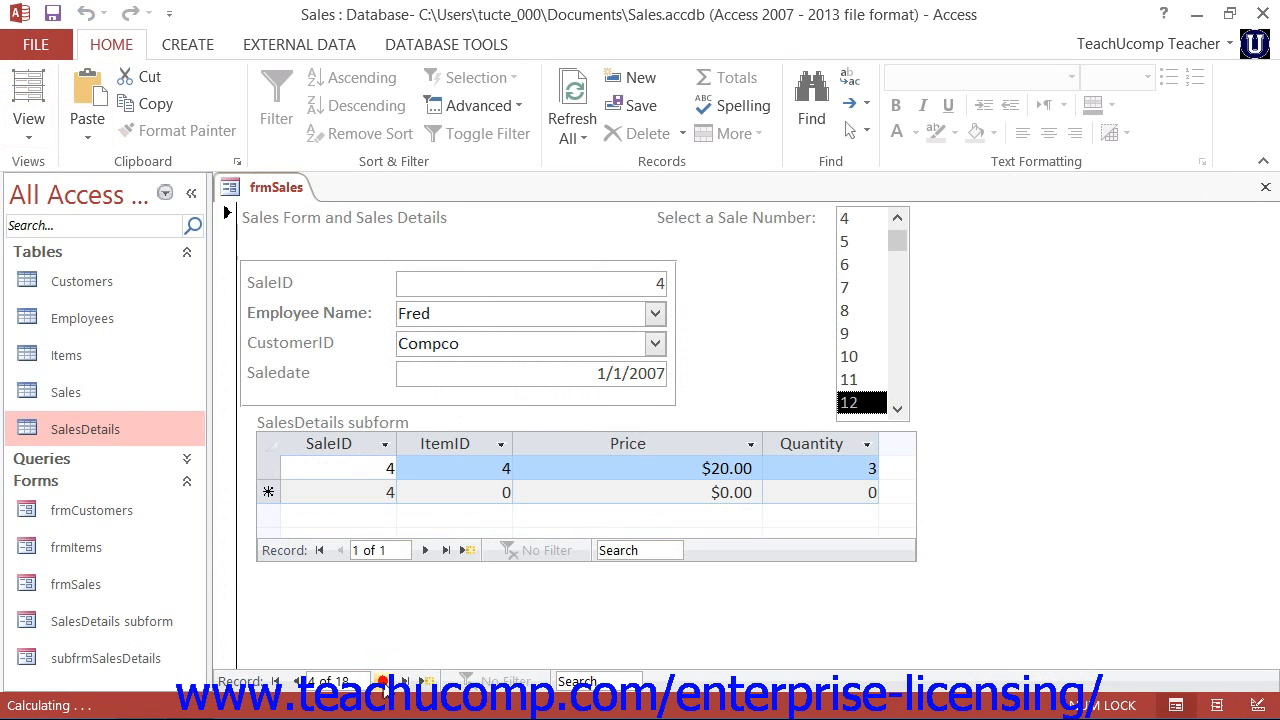
click(384, 681)
click(384, 681)
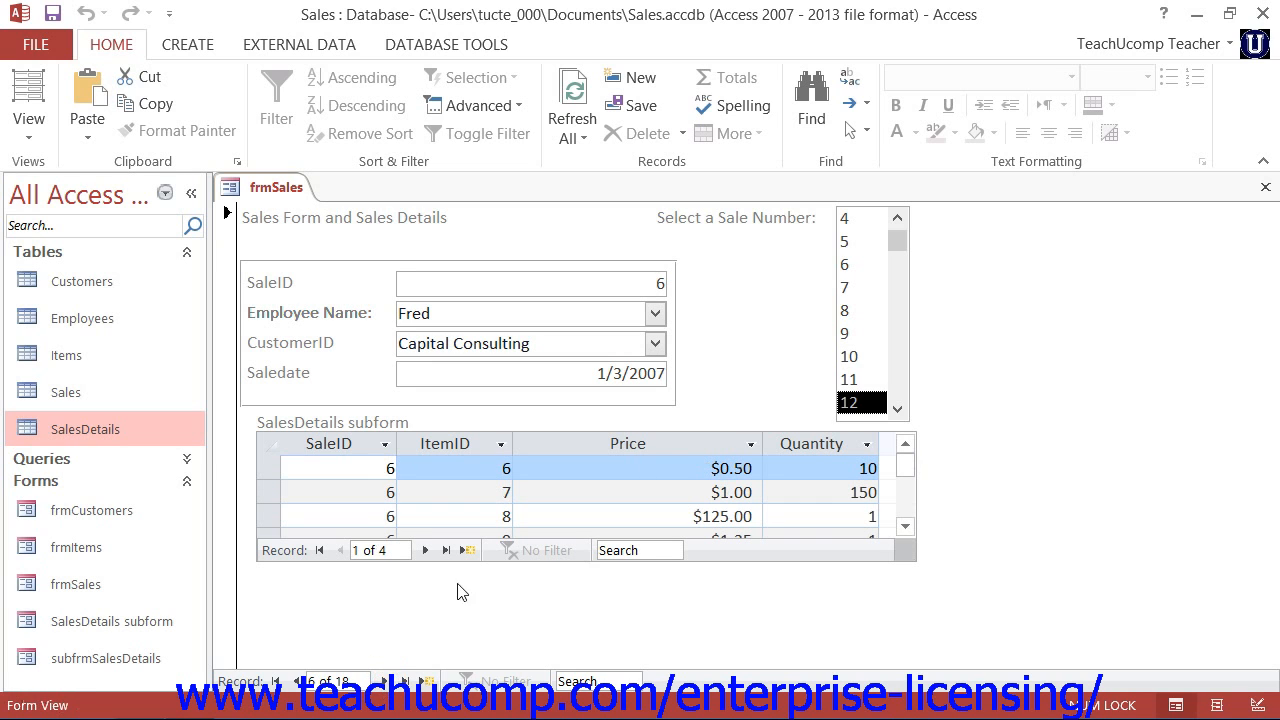